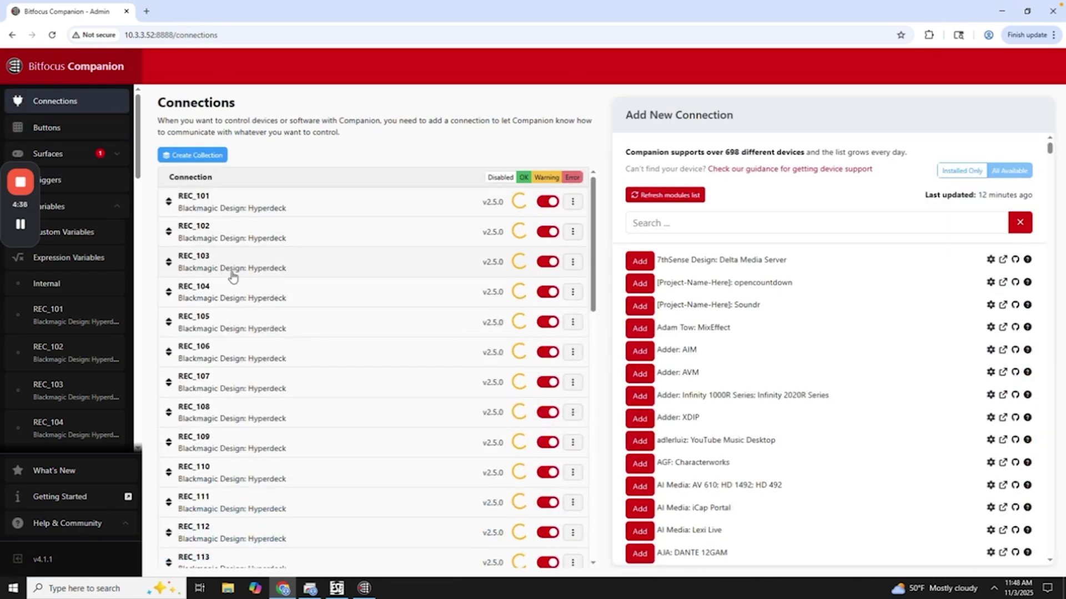
Step: Look through the Hyperdeck recorder connections in the 100, 200 and 300 series and their statuses
scroll(232, 279, down, 5)
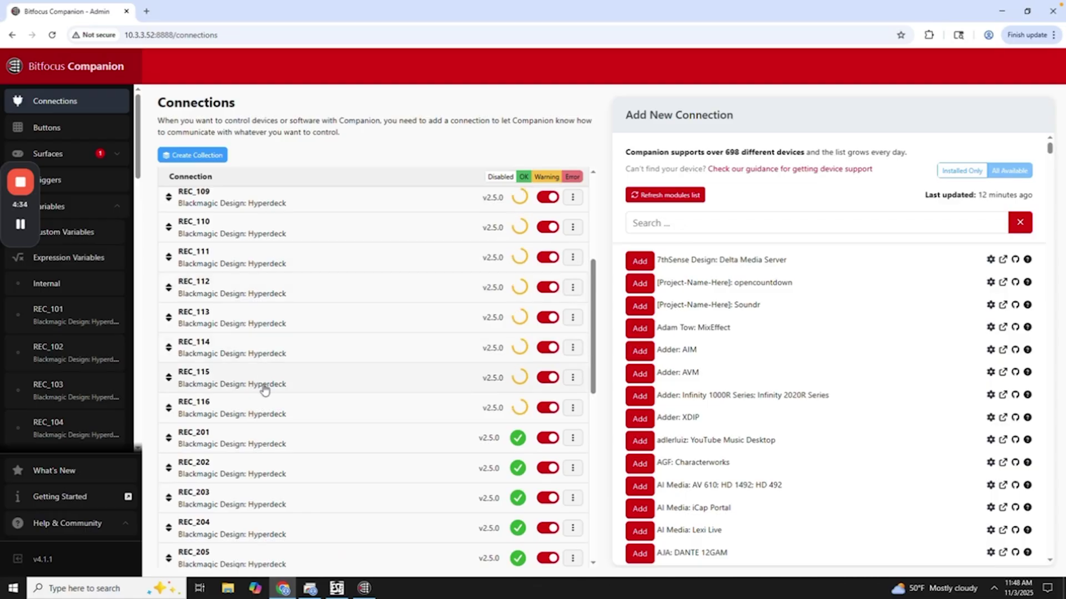
scroll(255, 377, down, 1)
scroll(252, 377, down, 4)
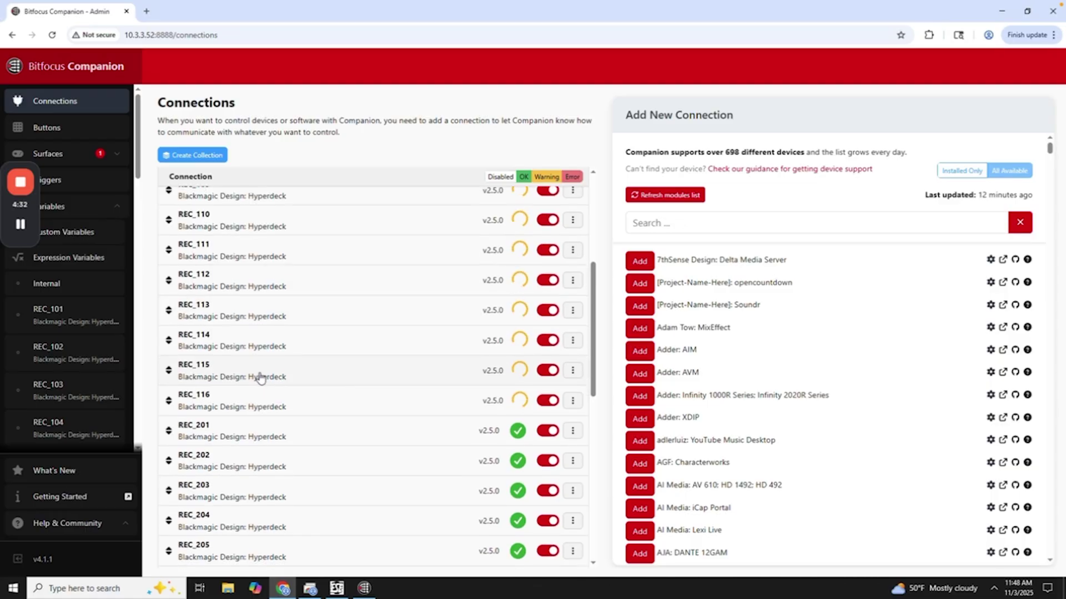
scroll(266, 347, up, 1)
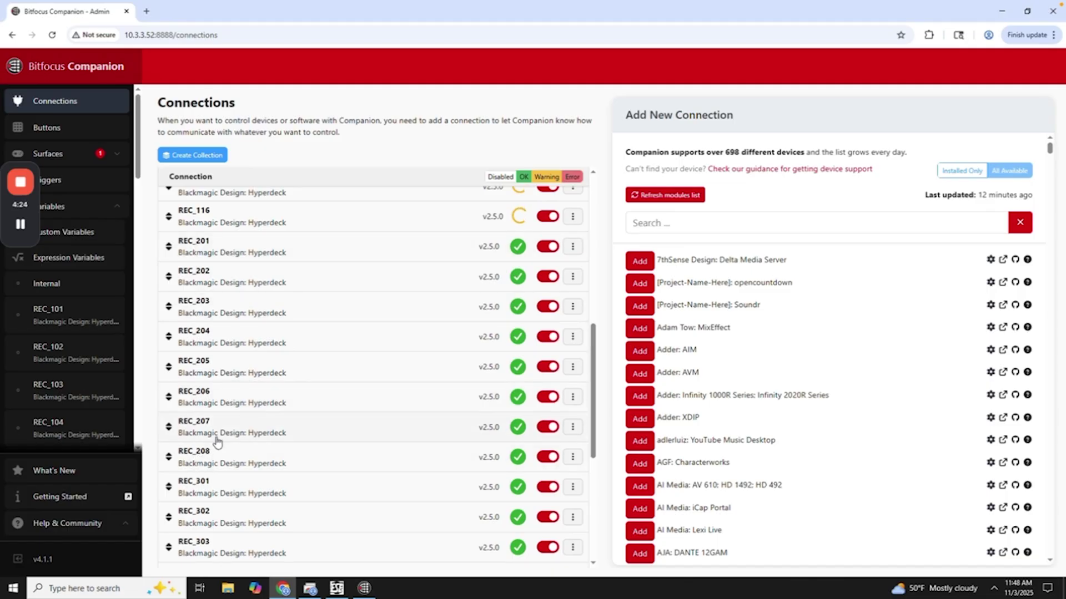
scroll(218, 441, down, 2)
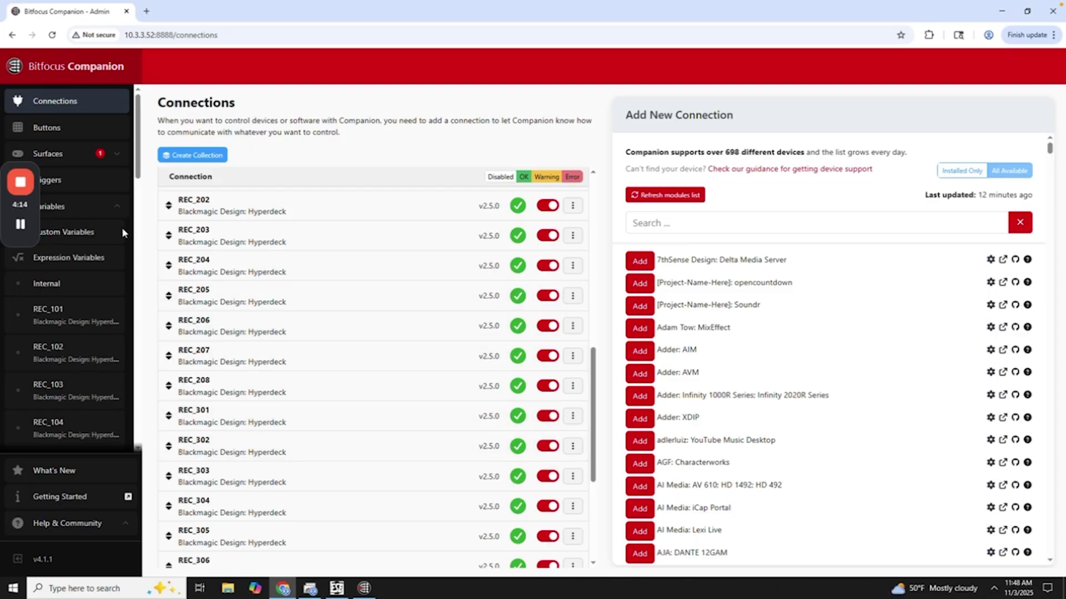
Step: Set the R2 Show Name button's custom variable value on the Master Records page to StudioShoot-CLIENT and test the button
click(69, 130)
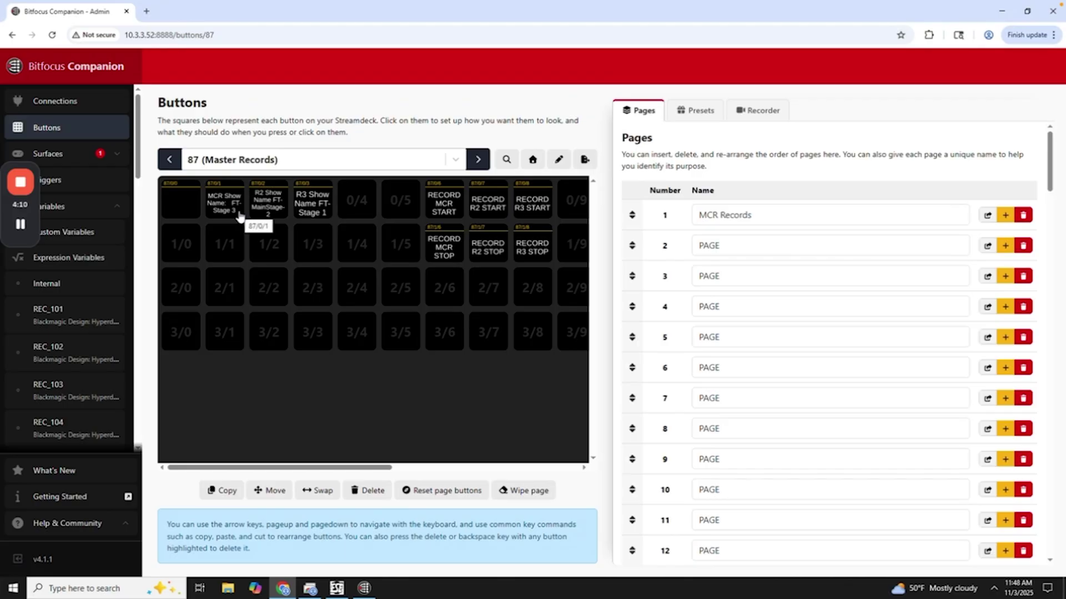
click(220, 209)
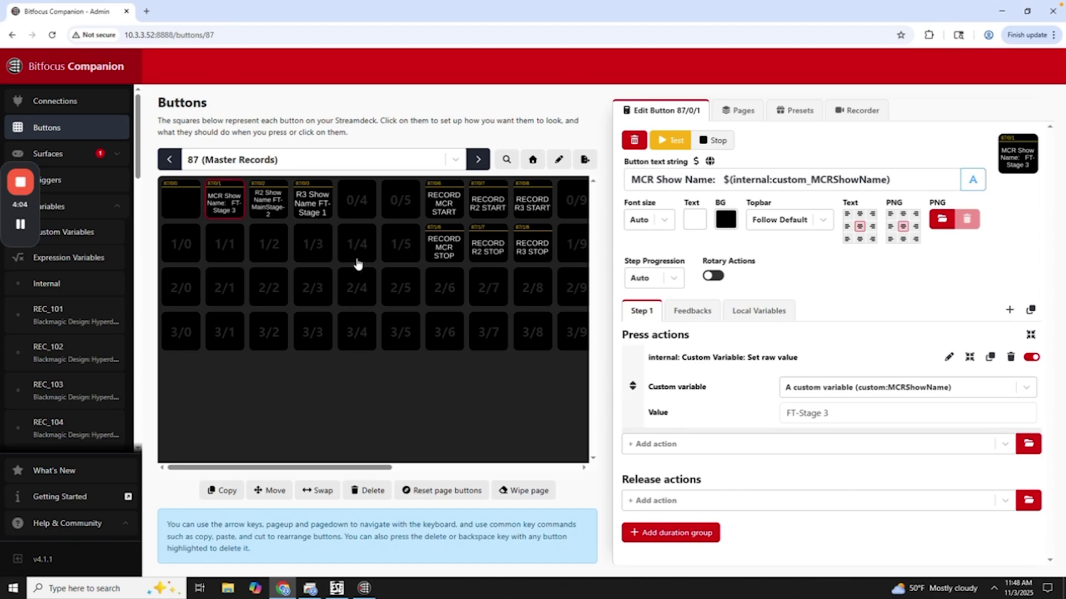
click(267, 212)
drag(870, 411, 777, 409)
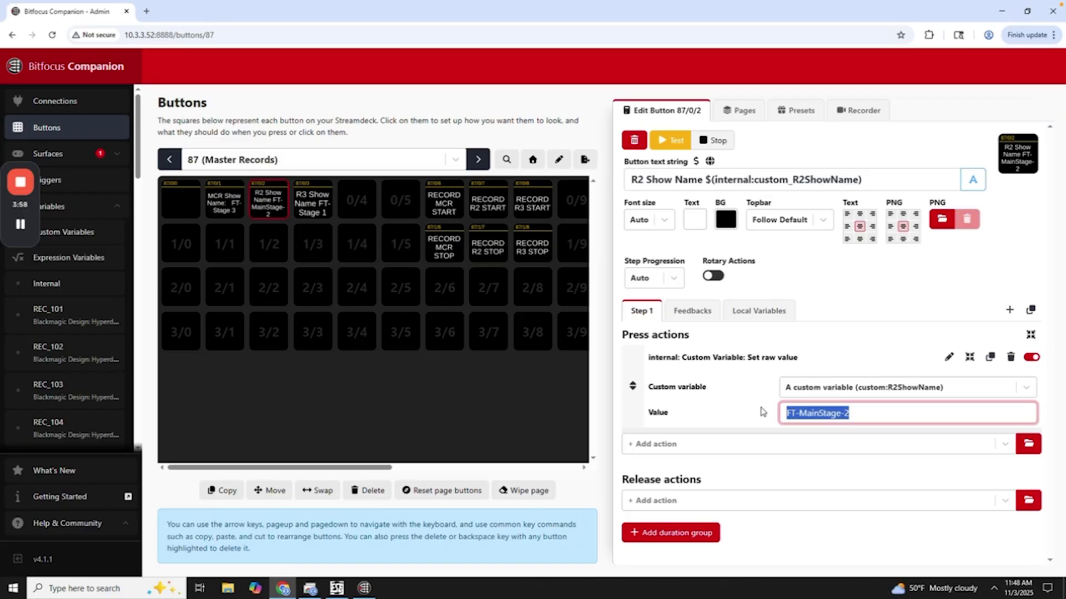
text(St)
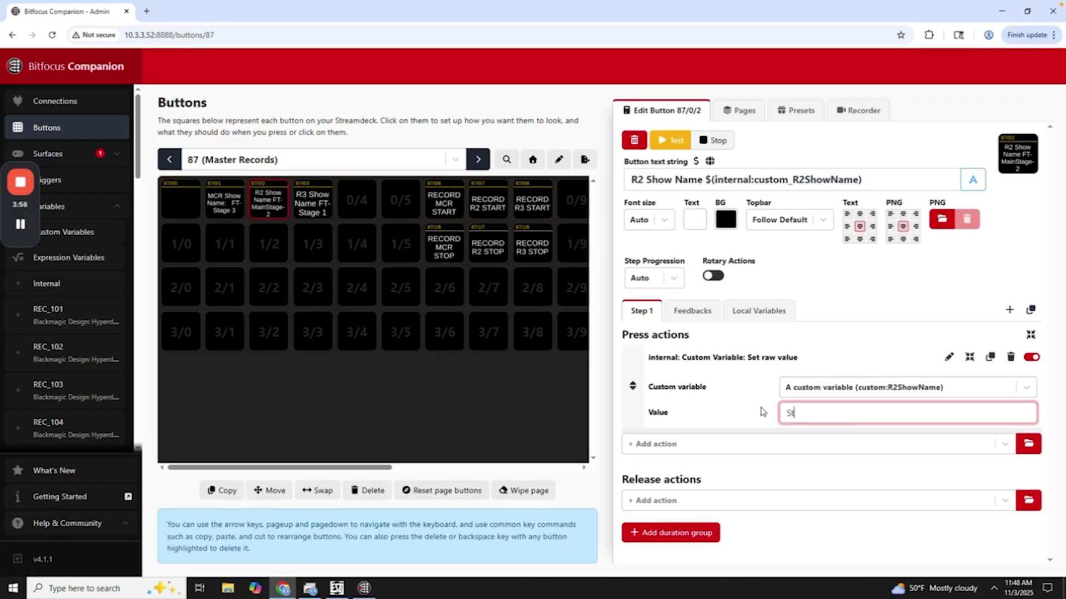
text(udioShoot-)
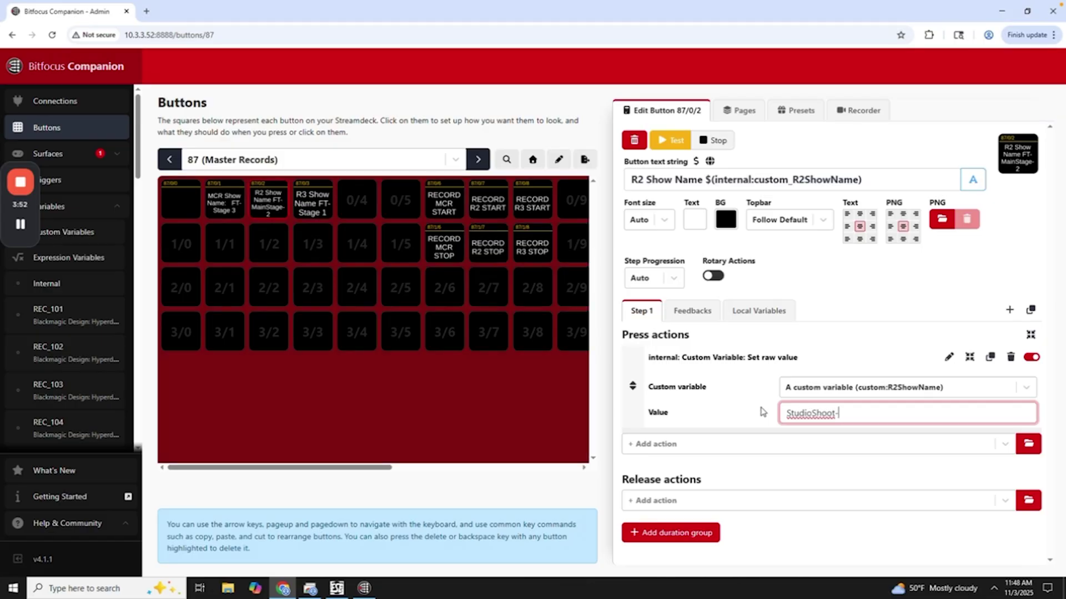
text(CLIENT)
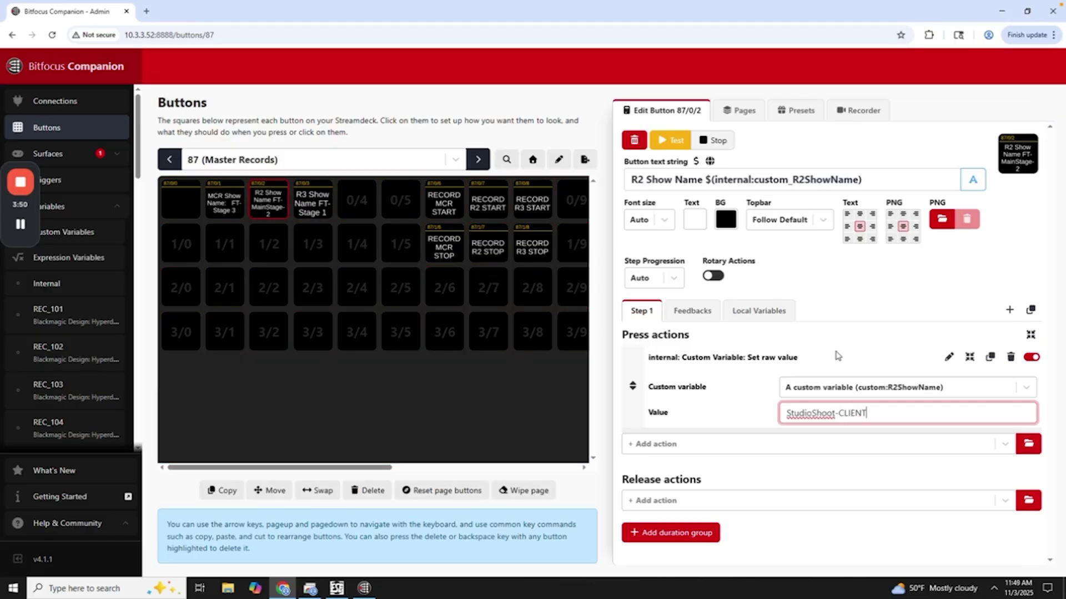
click(839, 354)
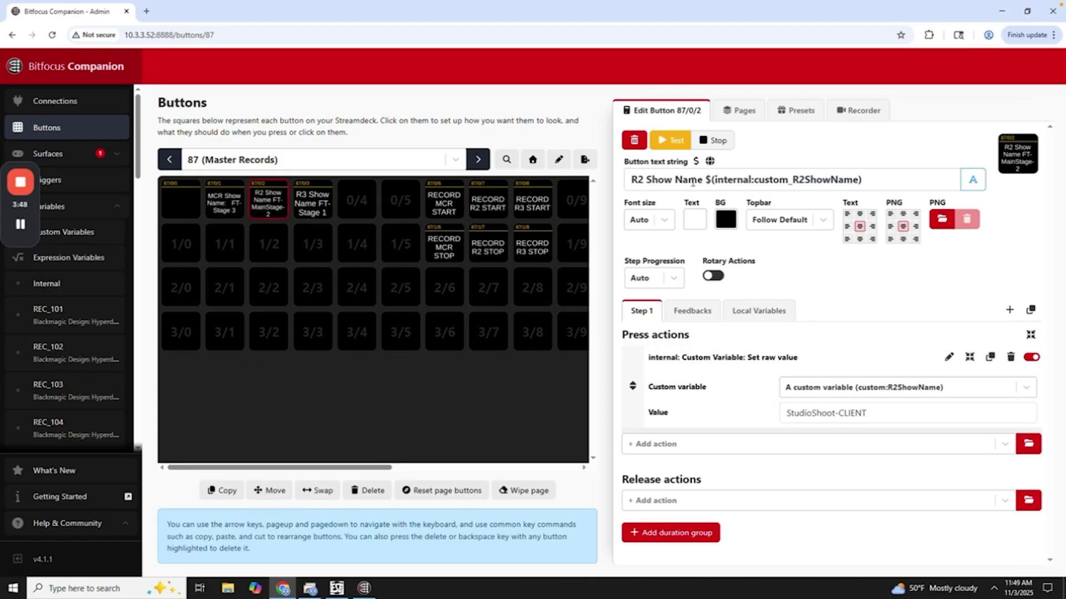
click(676, 146)
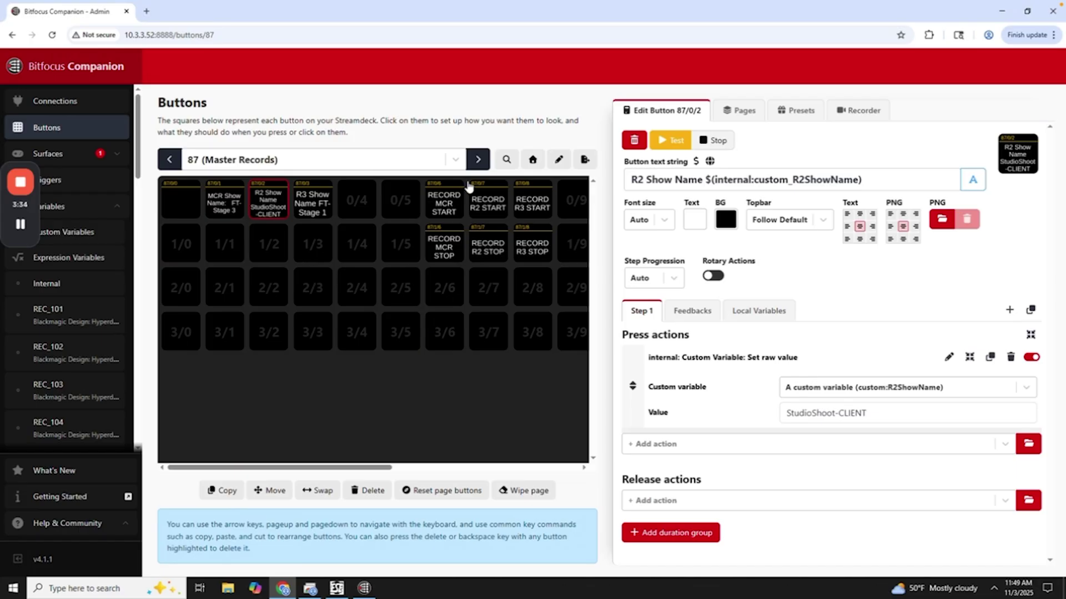
Step: Examine how the REC.201 Start filename on page 89 draws on the R2 Show Name button of the Master Records page
click(481, 160)
click(481, 160)
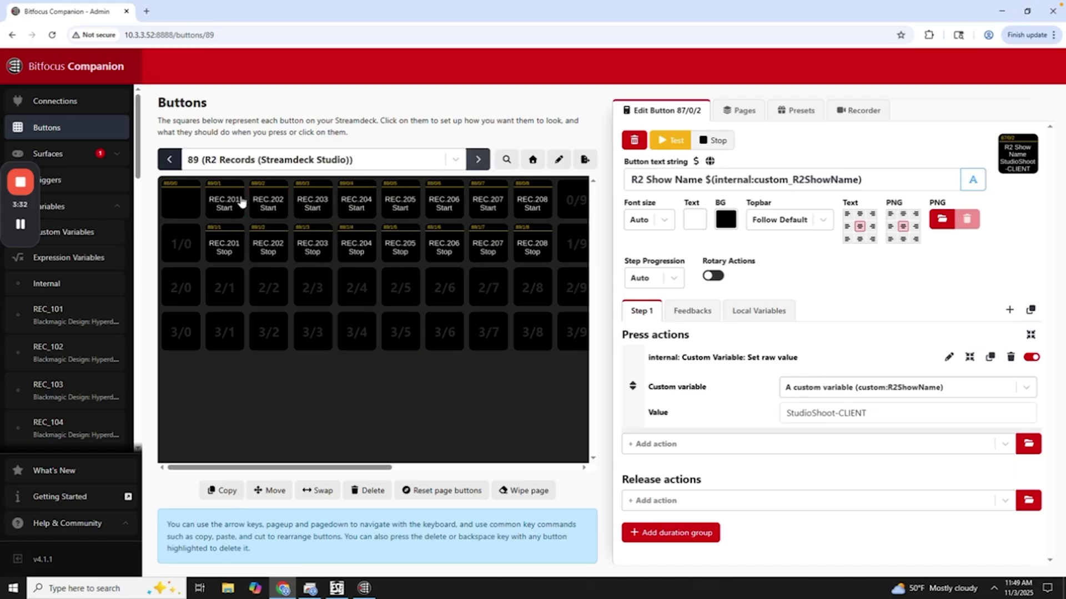
click(224, 209)
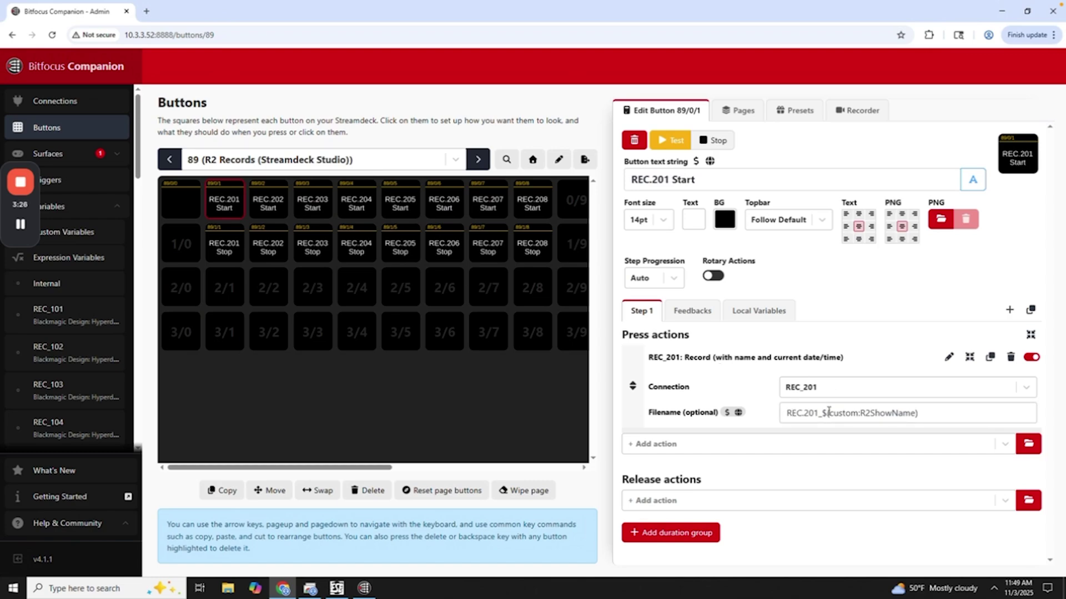
click(169, 159)
click(169, 159)
click(253, 203)
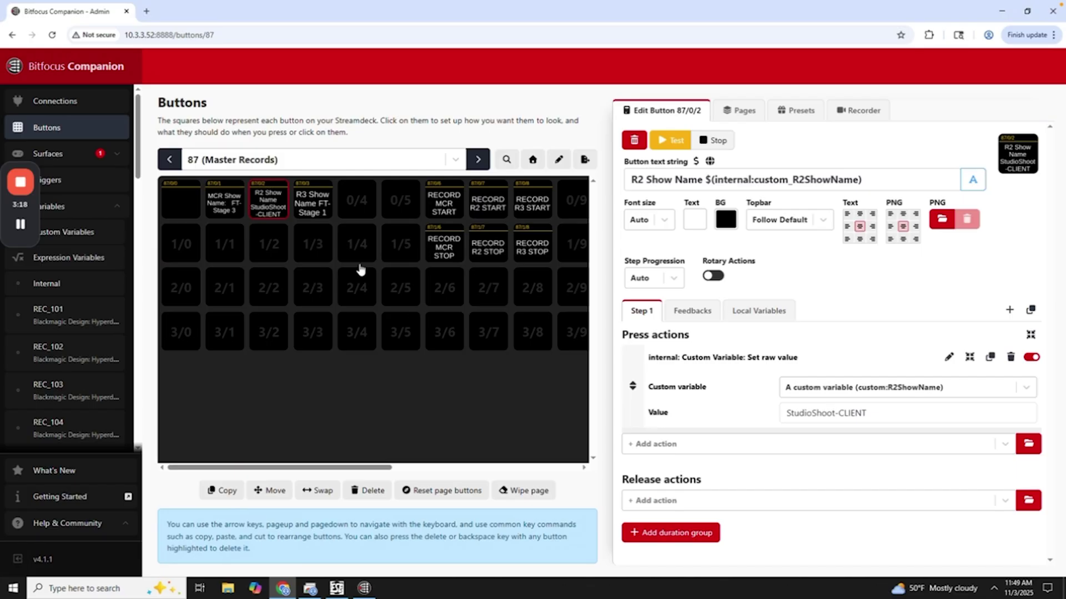
click(478, 160)
click(479, 160)
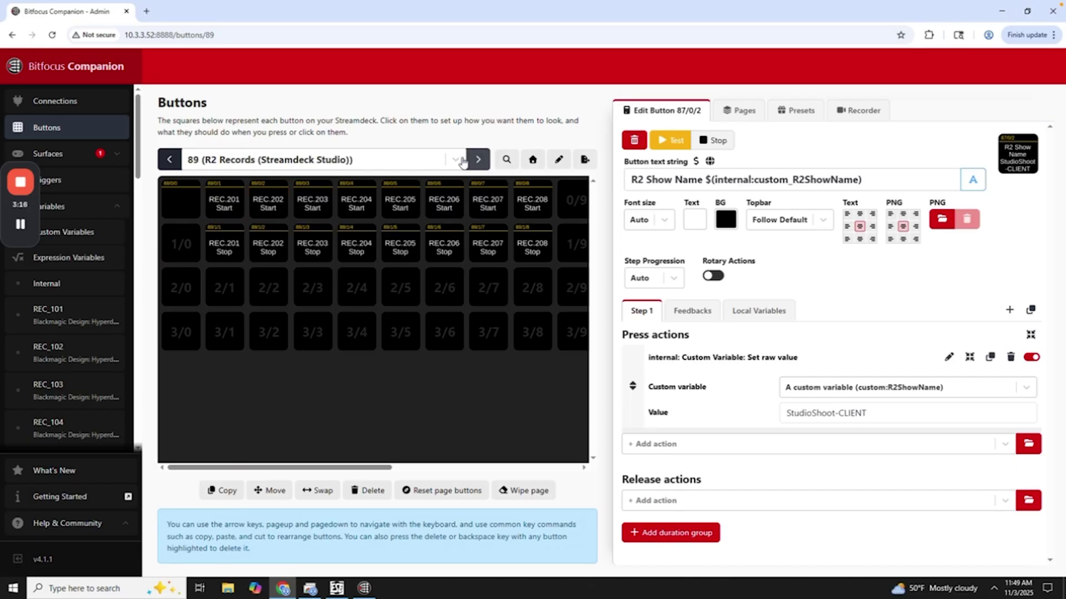
click(234, 215)
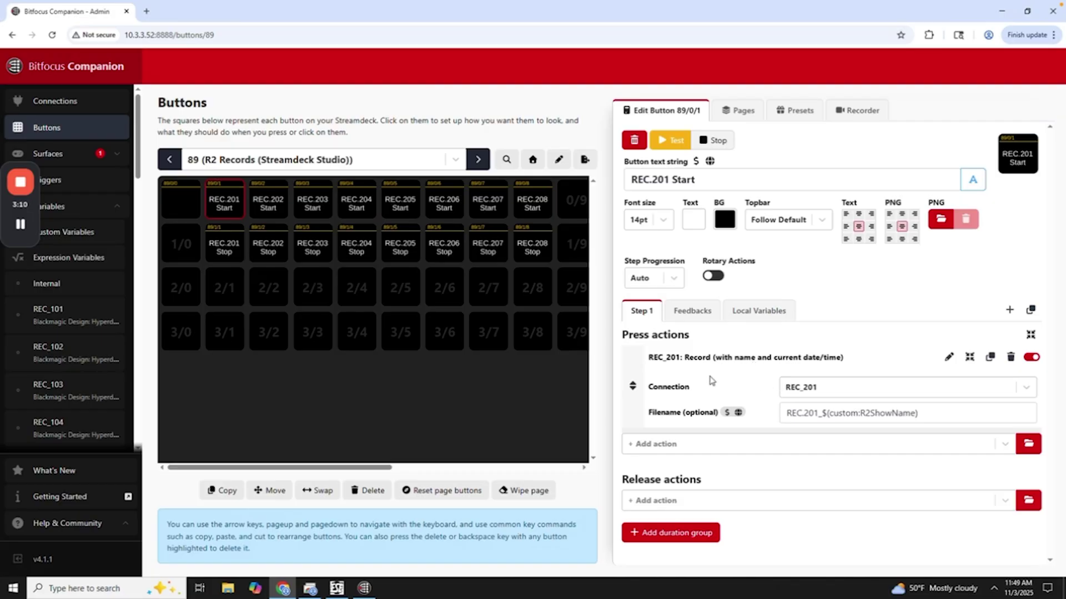
drag(785, 417, 807, 413)
double_click(169, 161)
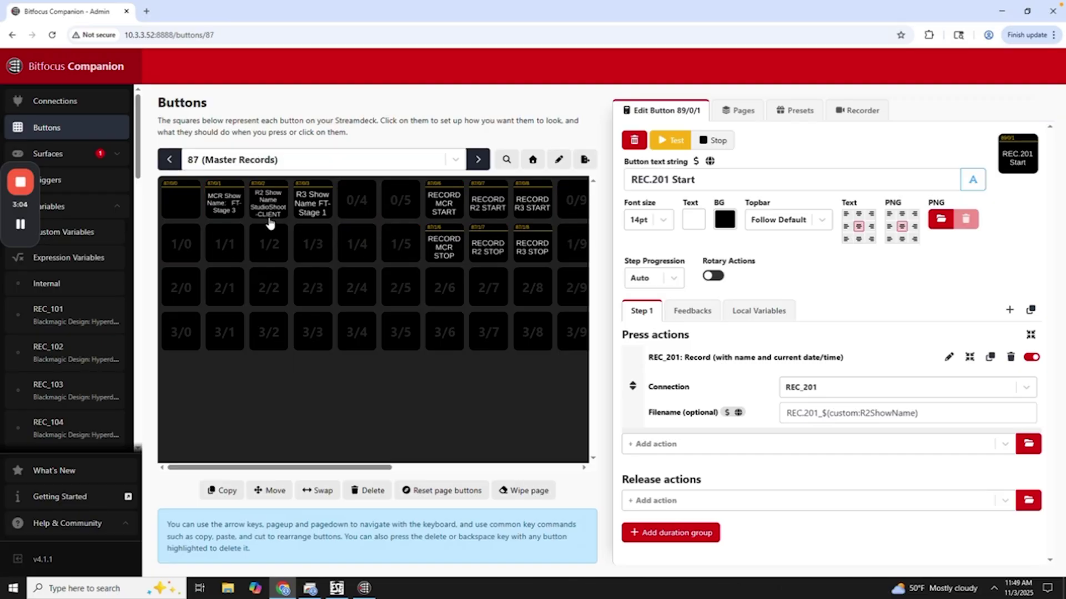
Step: Set the record filename of the REC.201 Start button on page 89 to PGM_$(custom:R2ShowName)
double_click(478, 163)
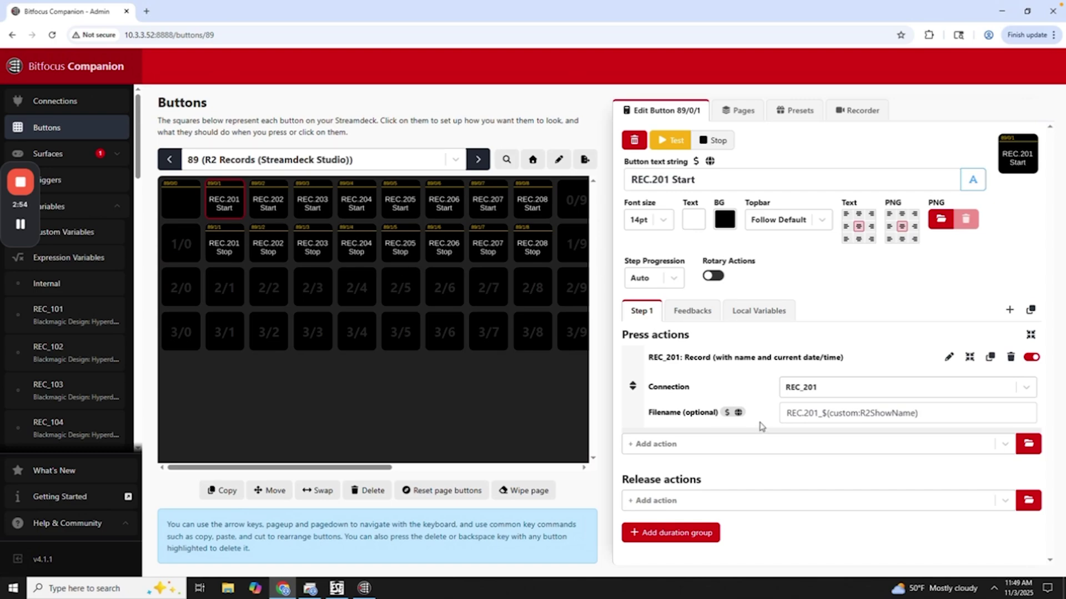
drag(814, 413, 787, 413)
text(PGM)
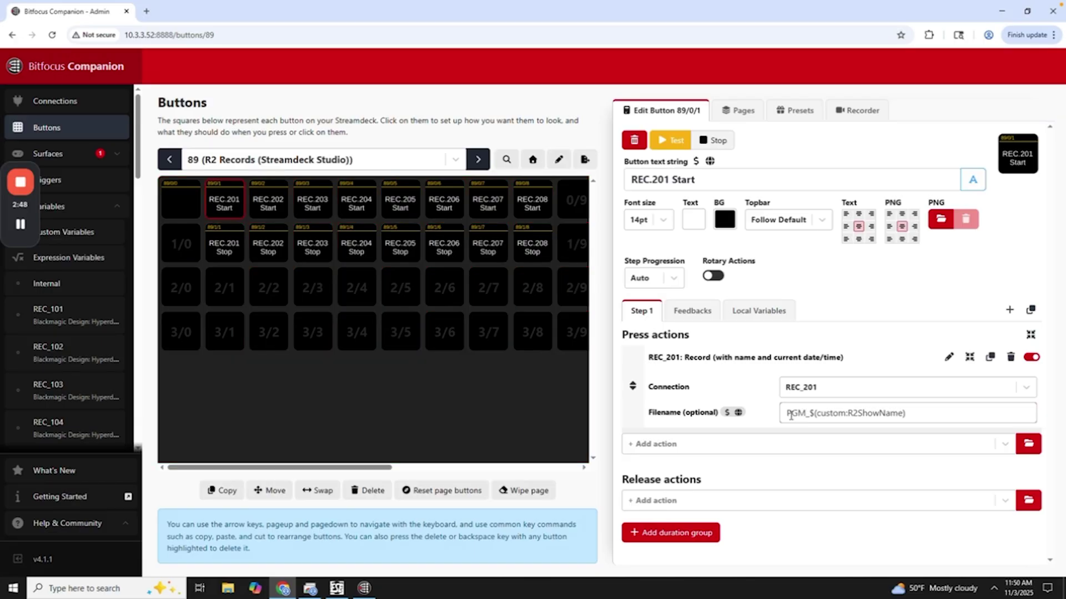
Step: Set the record filename of the REC.202 Start button to CAM1_$(custom:R2ShowName)
click(278, 214)
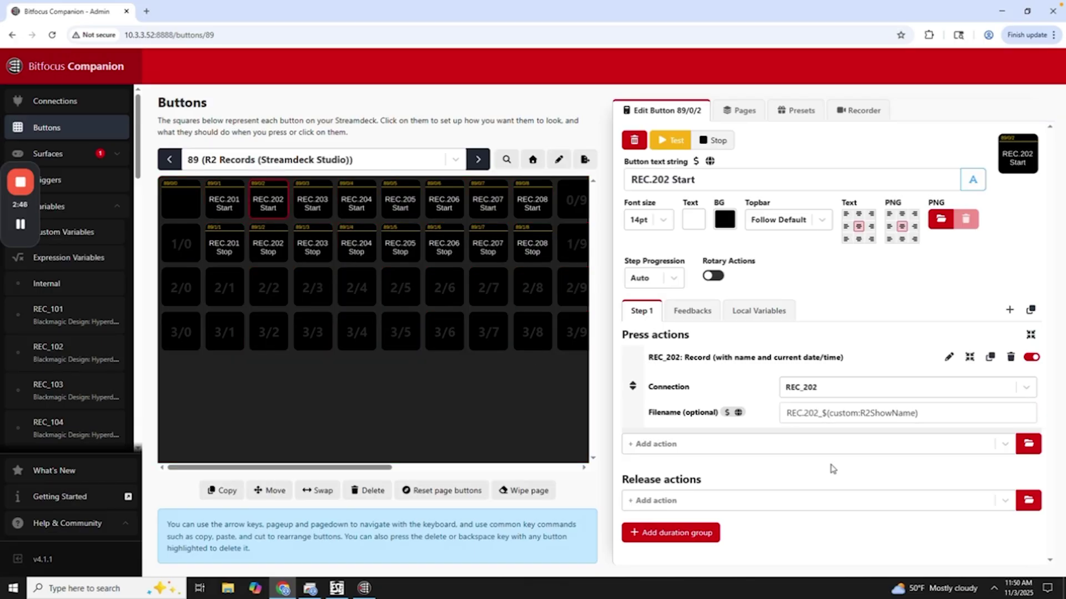
drag(816, 413, 786, 413)
key(BackSpace)
key(Delete)
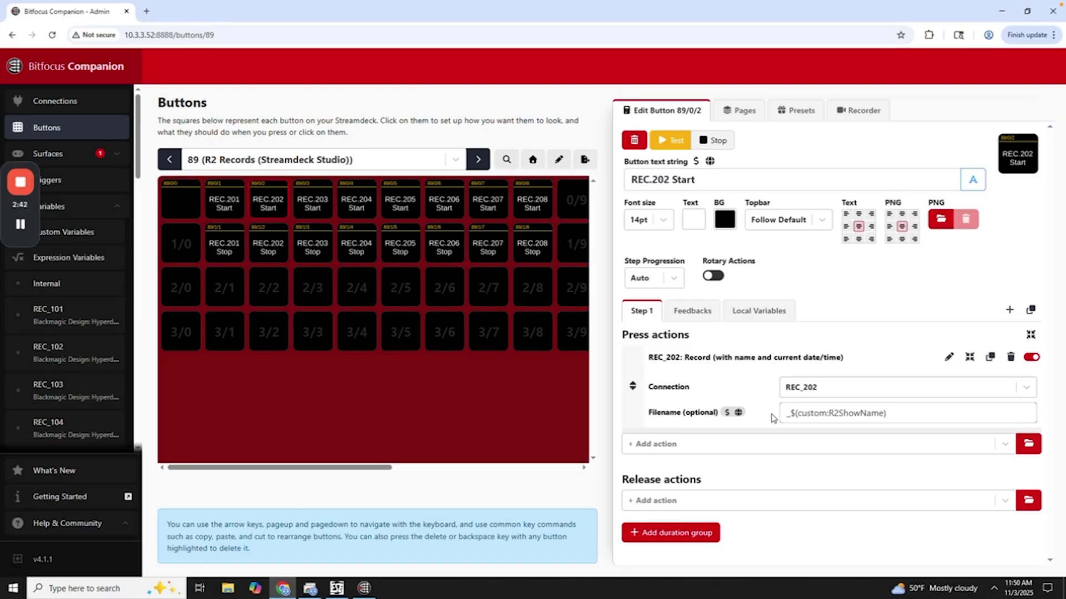
text(CAM1)
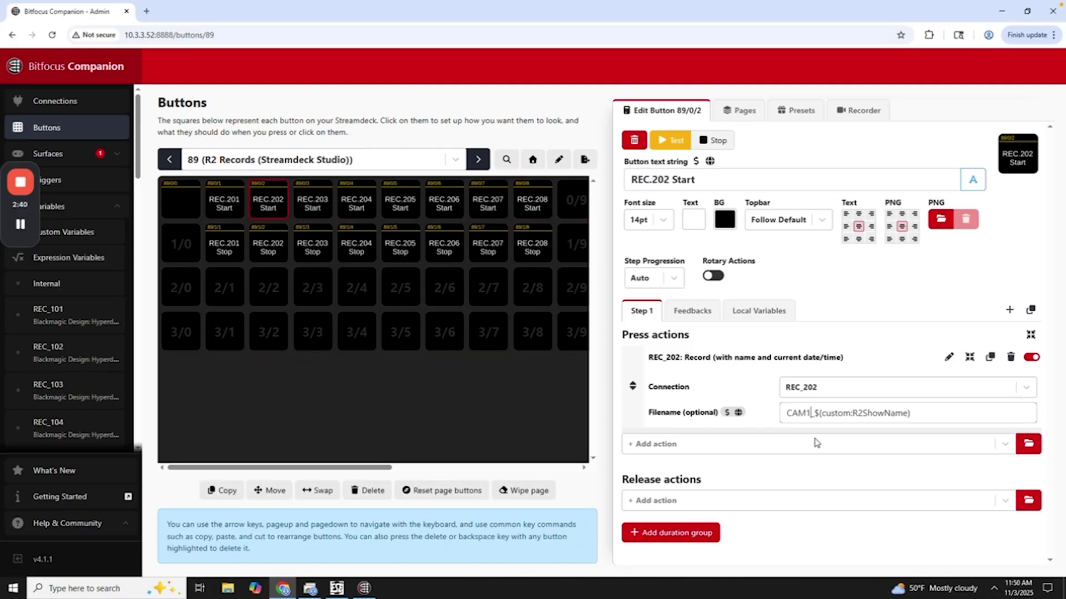
drag(685, 357, 831, 354)
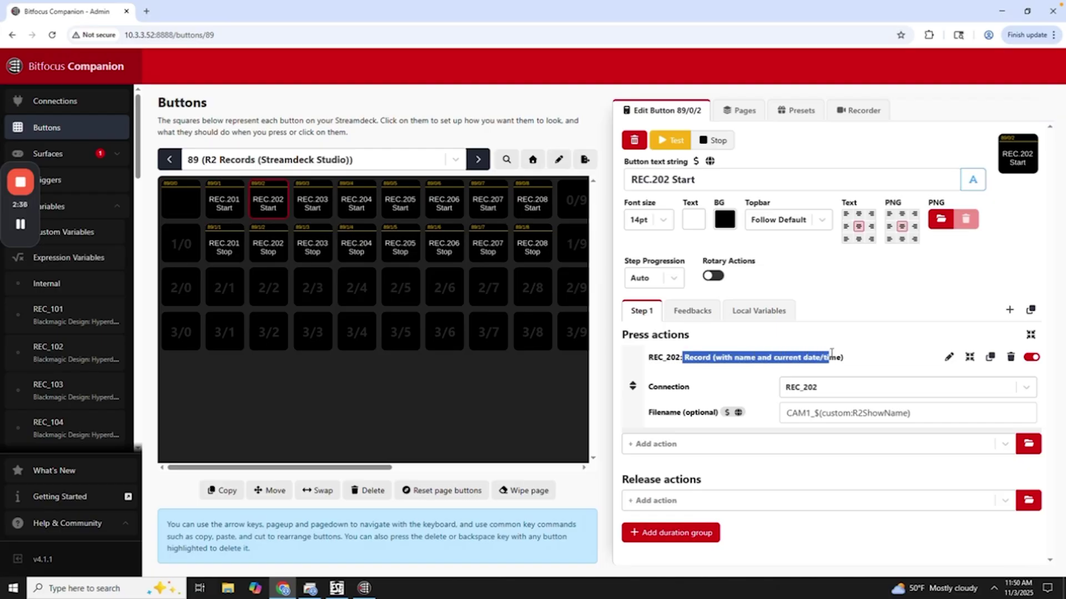
click(739, 379)
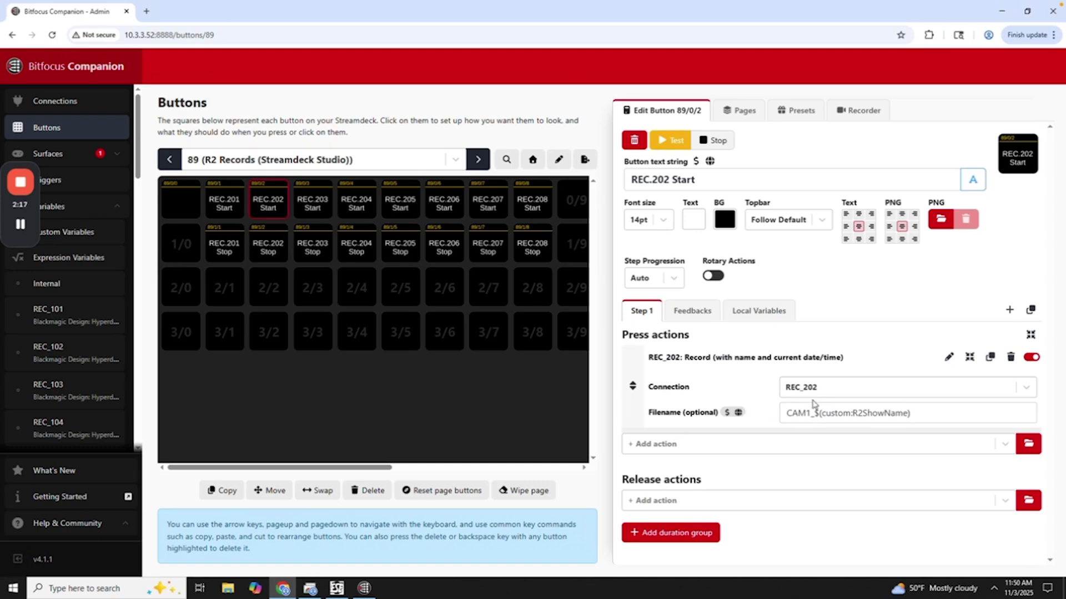
Step: Set the record filename of the REC.203 Start button to CAM2_$(custom:R2ShowName)
click(322, 216)
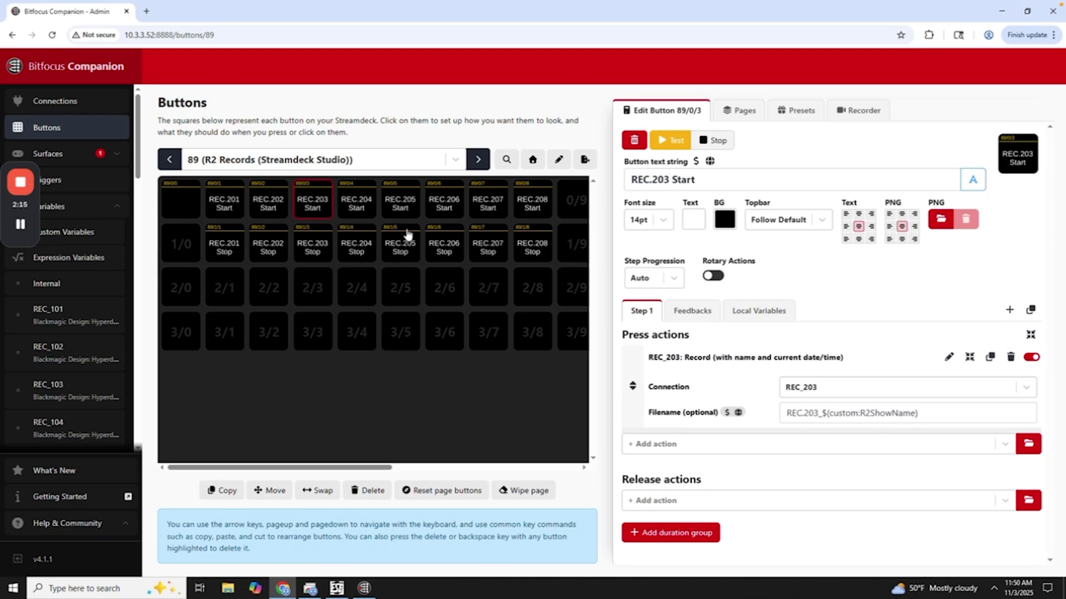
click(816, 413)
key(BackSpace)
key(BackSpace)
key(BackSpace)
key(BackSpace)
key(BackSpace)
key(BackSpace)
key(BackSpace)
text(CAM)
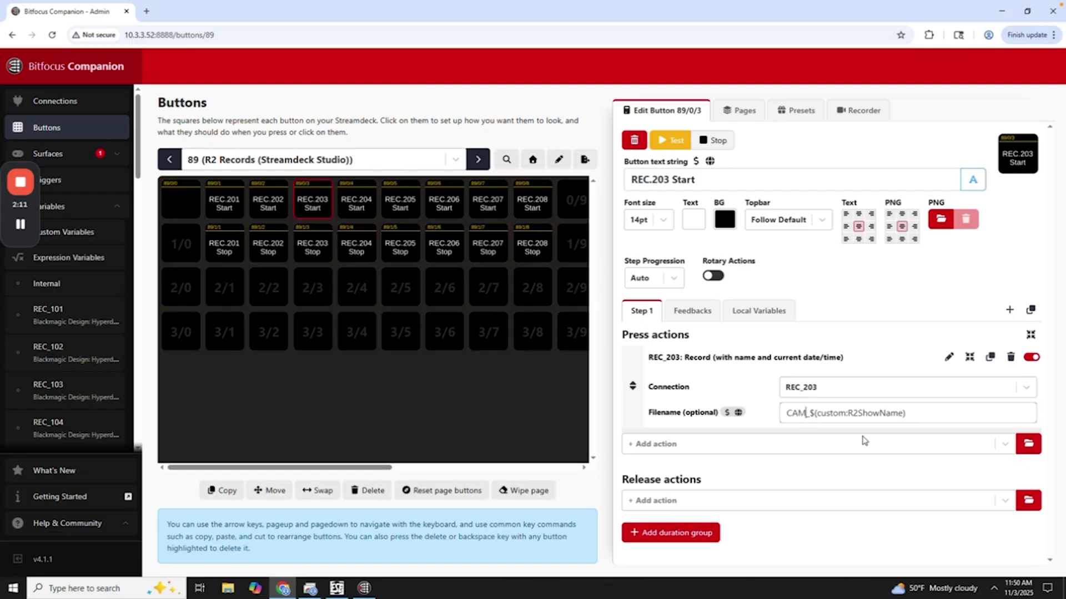
text(2)
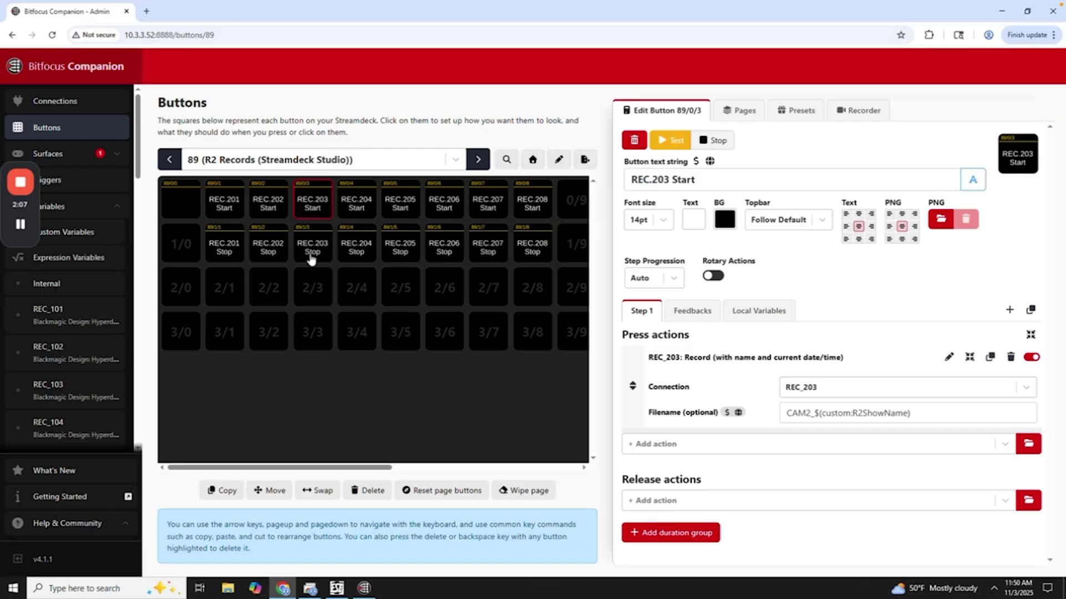
Step: Check the Master Records page, then review the REC.201 through REC.204 Start buttons on page 89
click(171, 163)
click(170, 160)
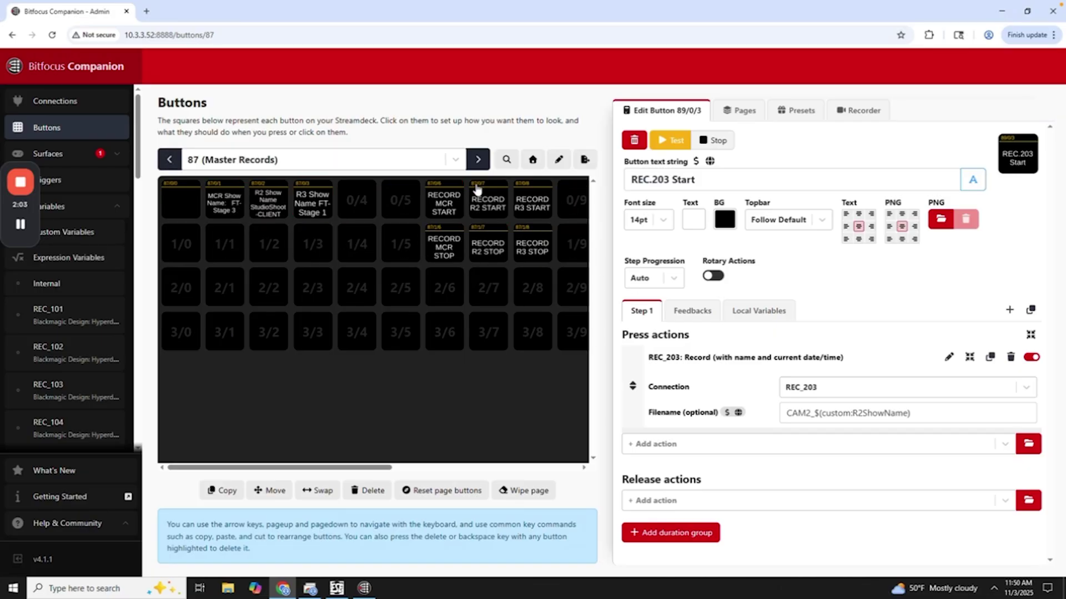
click(478, 160)
click(477, 160)
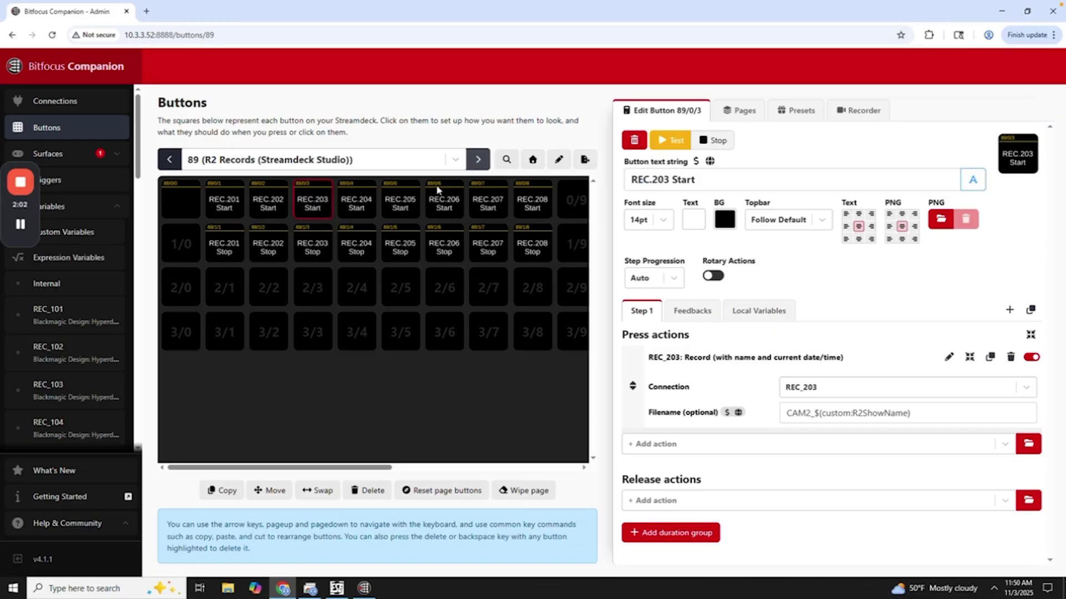
click(269, 282)
click(229, 208)
click(262, 209)
click(311, 208)
click(344, 203)
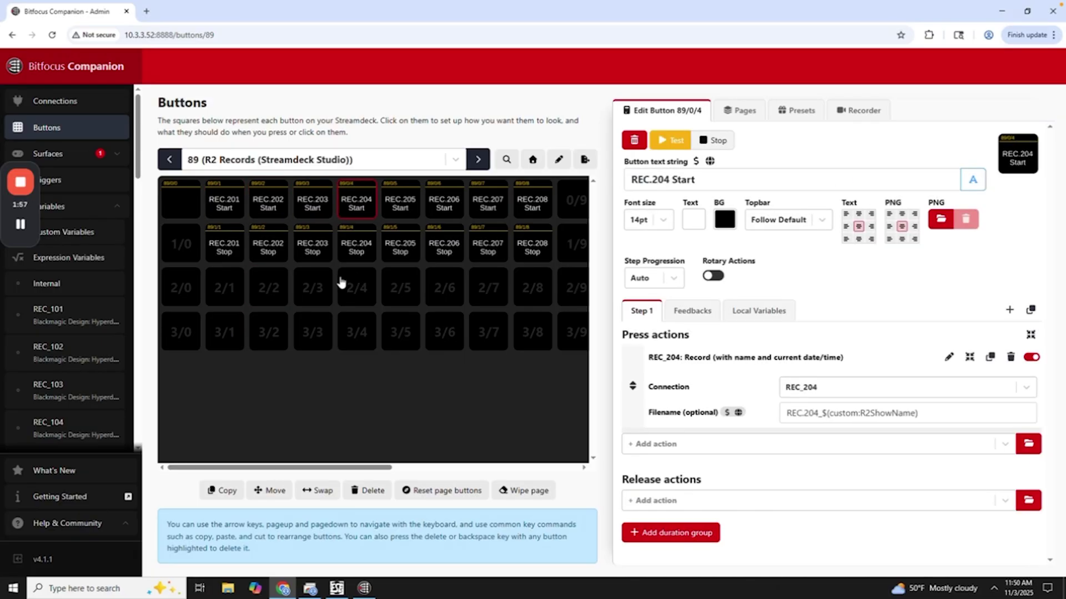
Step: Examine the press actions of the RECORD R2 START button on the Master Records page
click(169, 160)
click(170, 160)
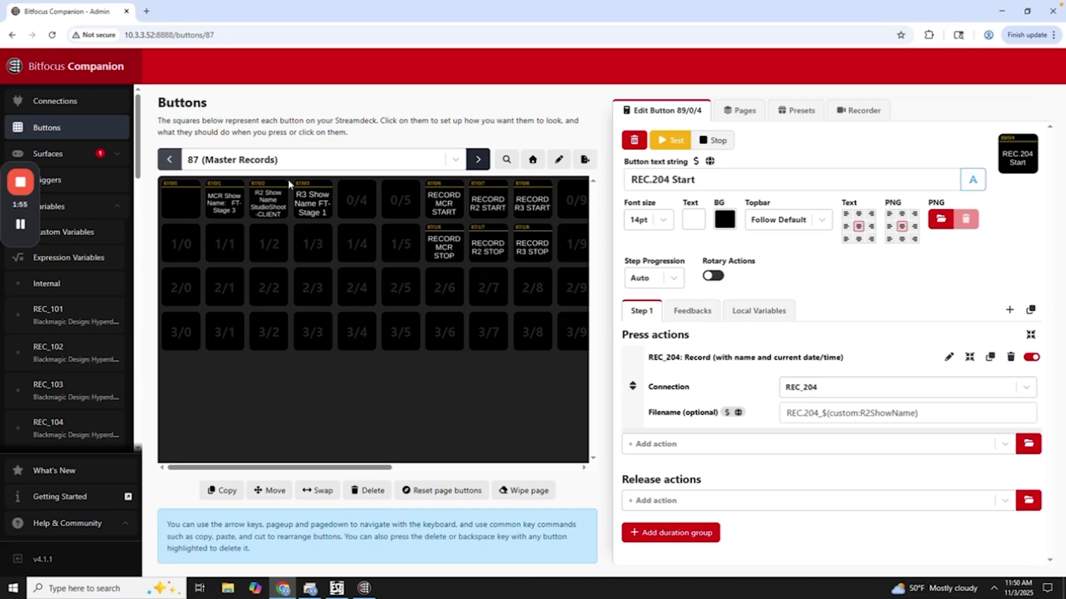
click(492, 210)
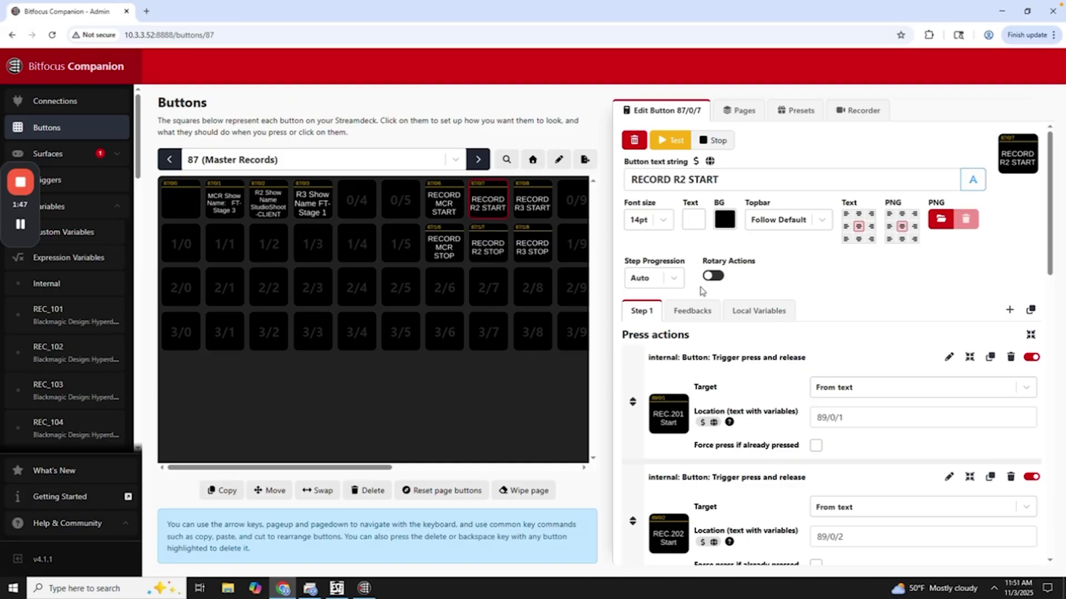
scroll(686, 350, down, 1)
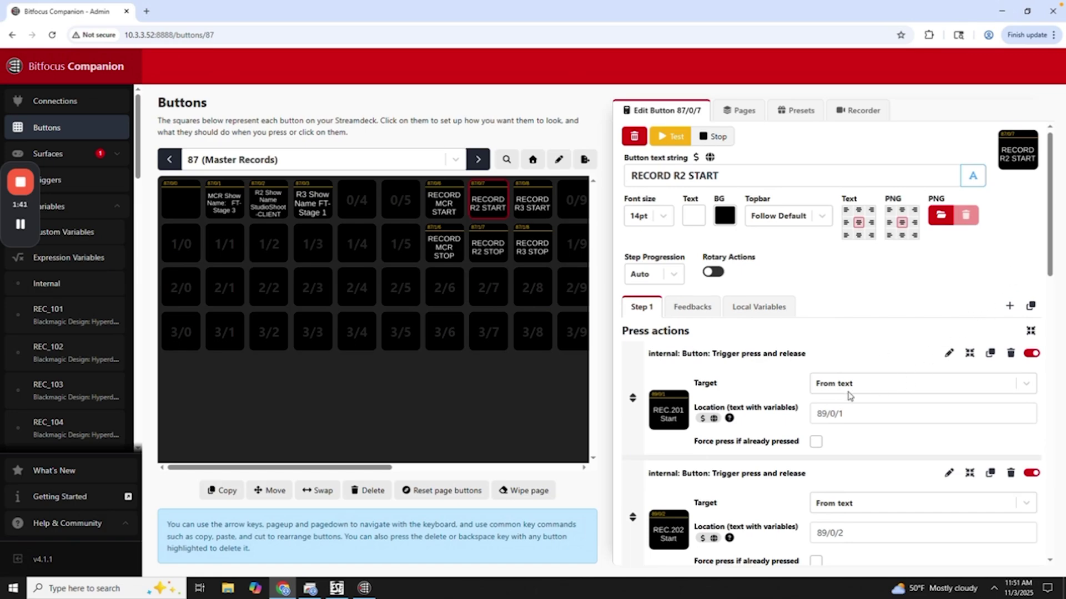
scroll(844, 391, down, 3)
scroll(797, 394, down, 12)
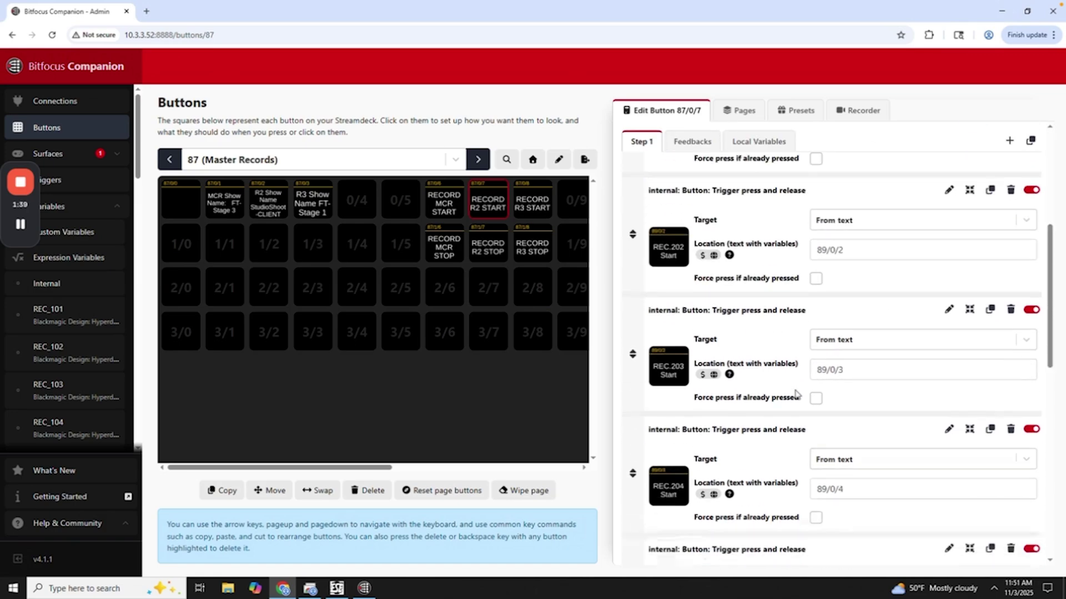
Step: Compare the trigger locations in RECORD R2 START with the REC Start buttons on page 89, returning to Master Records
scroll(817, 404, up, 10)
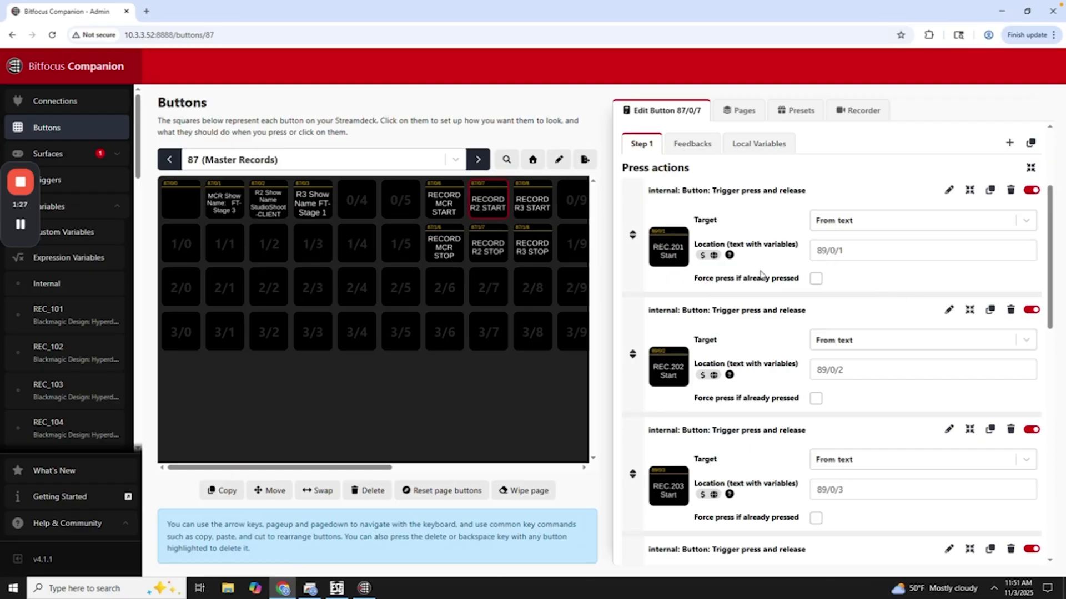
click(477, 159)
click(477, 160)
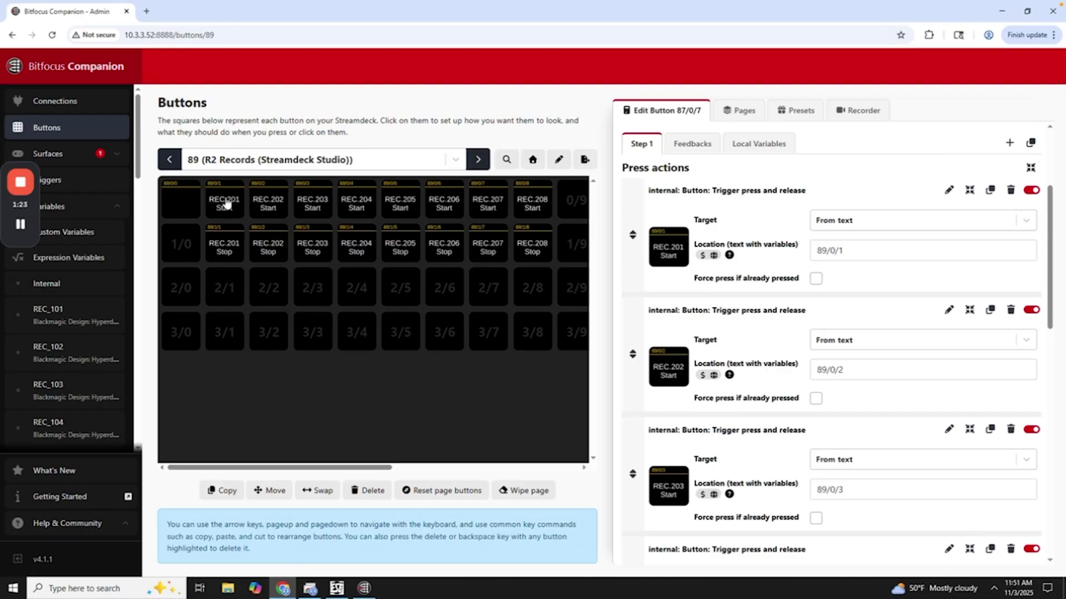
click(169, 160)
click(169, 160)
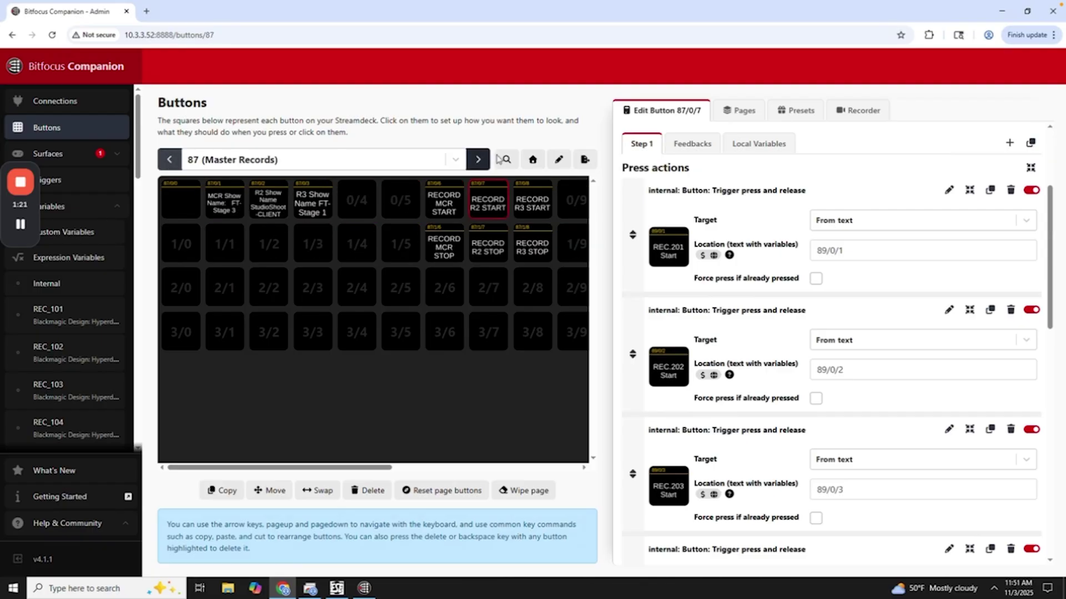
Step: Review the RECORD R2 START press actions from REC.202 through REC.208, then return to the button's main settings
scroll(848, 462, down, 4)
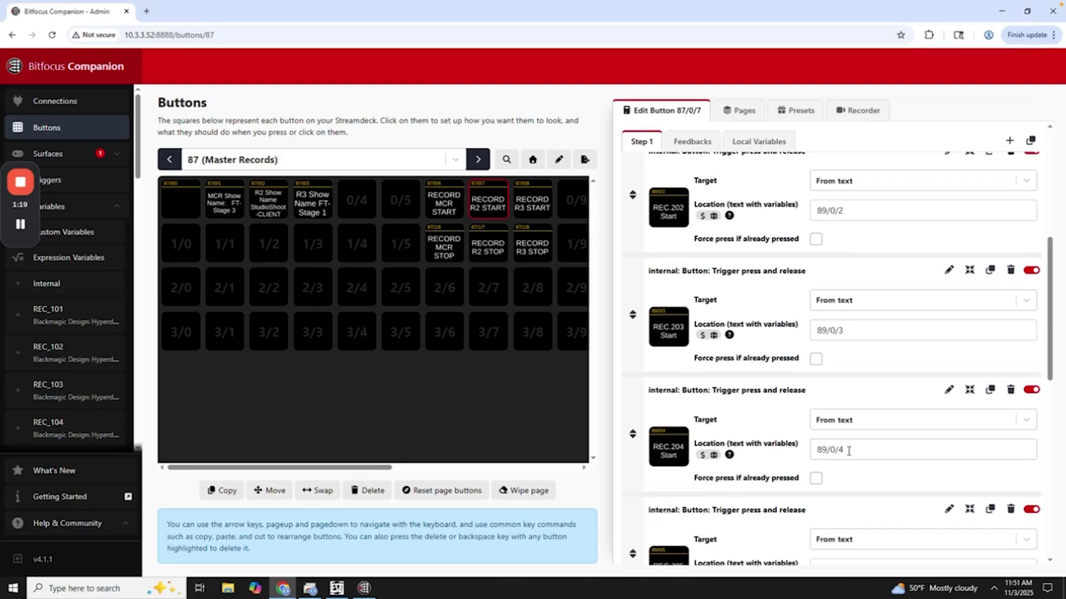
scroll(847, 458, down, 6)
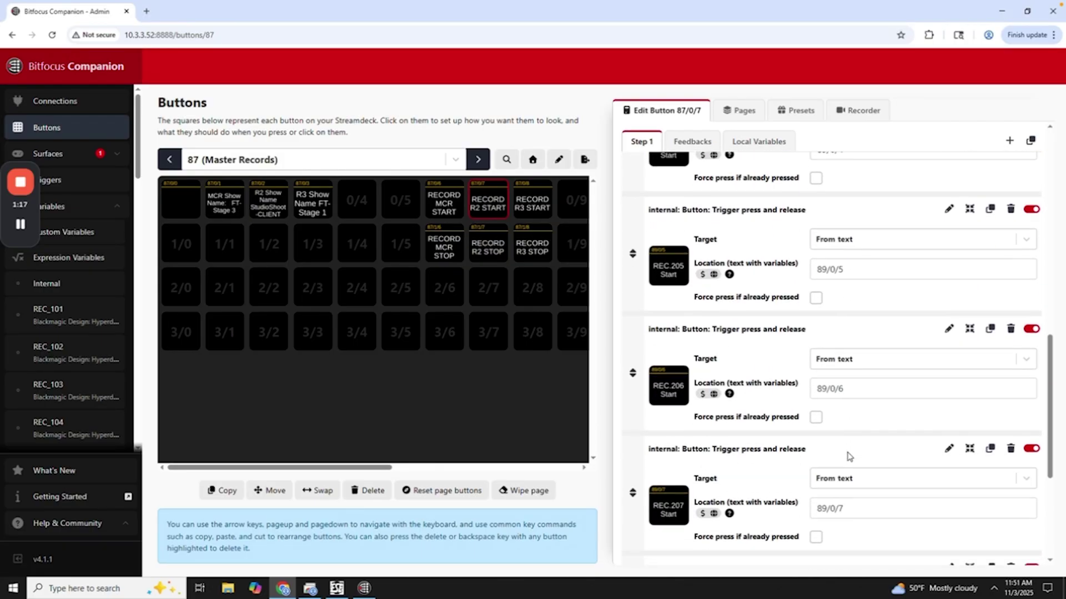
scroll(848, 467, down, 1)
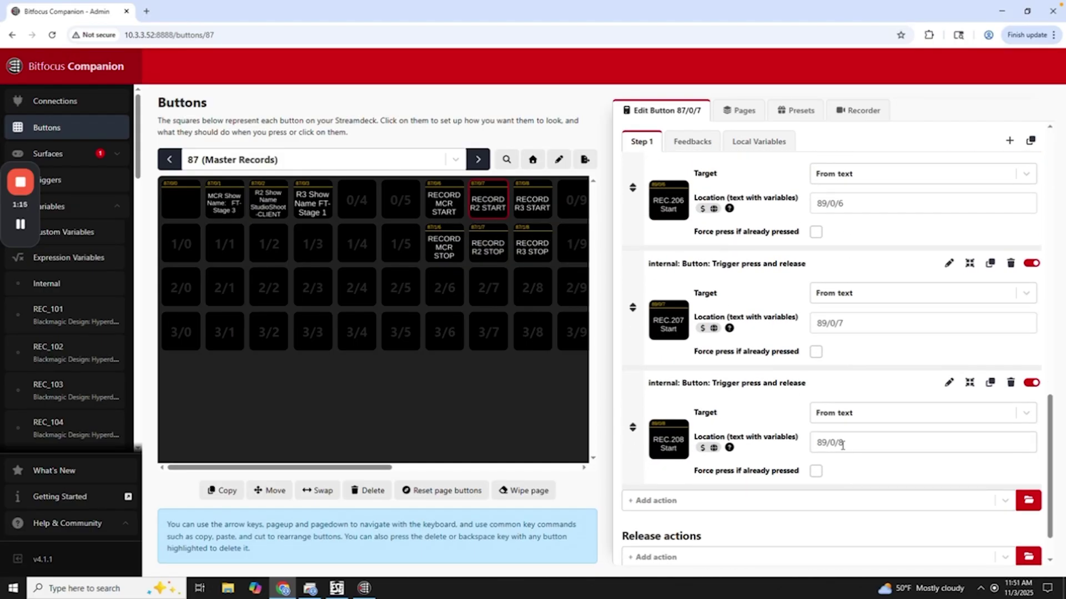
scroll(852, 447, up, 11)
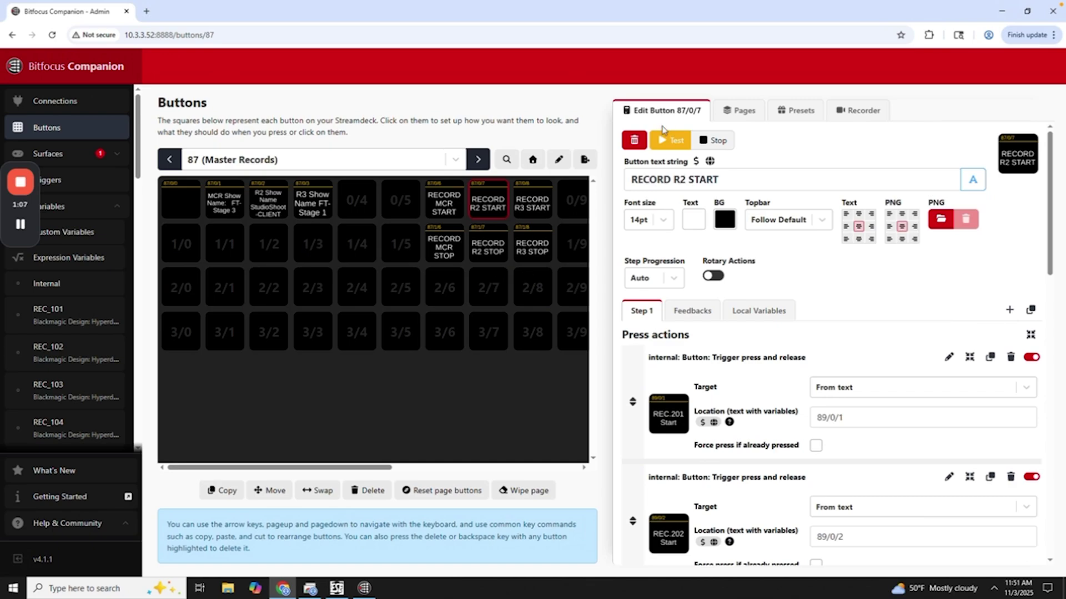
Step: Examine the transport status feedback of the REC.201 Start button on page 89
double_click(478, 159)
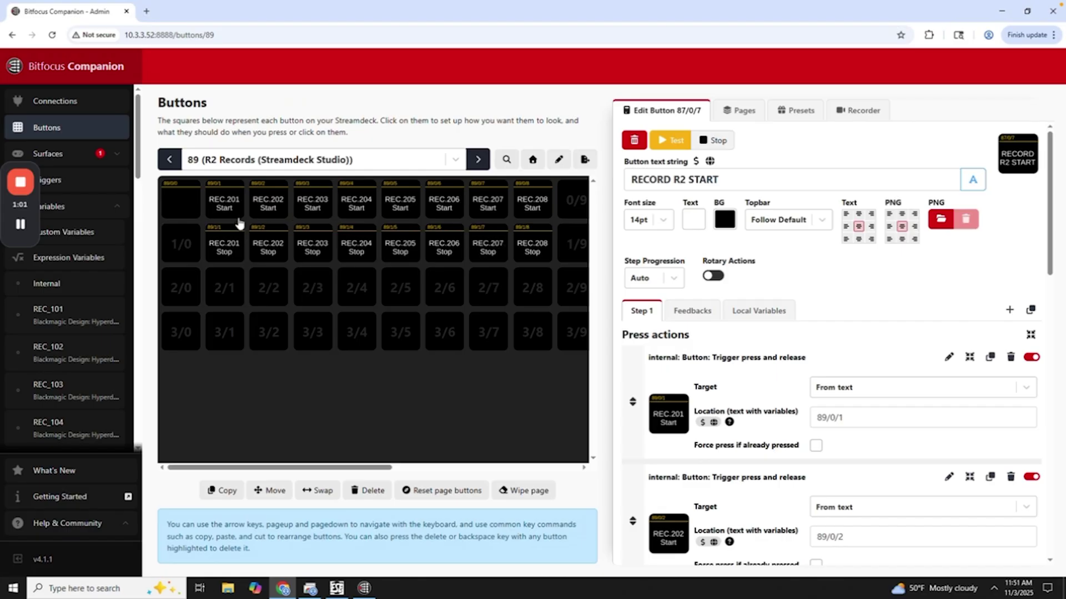
click(227, 209)
click(704, 314)
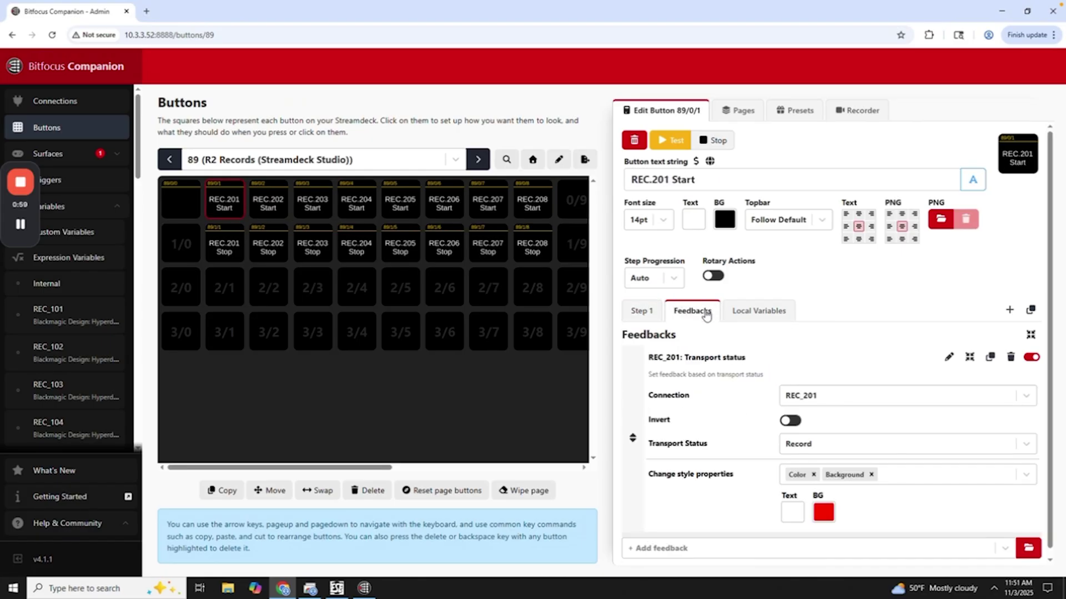
scroll(754, 370, down, 1)
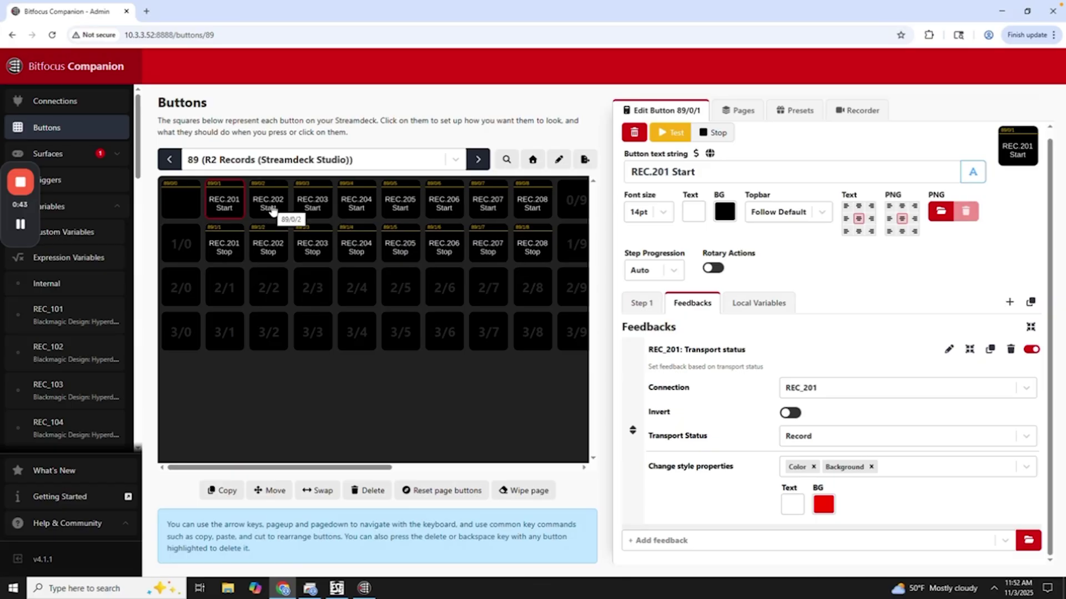
Step: Review the MCR, R2 and R3 Show Name buttons on the Master Records page and the empty slots below them
click(169, 163)
click(169, 163)
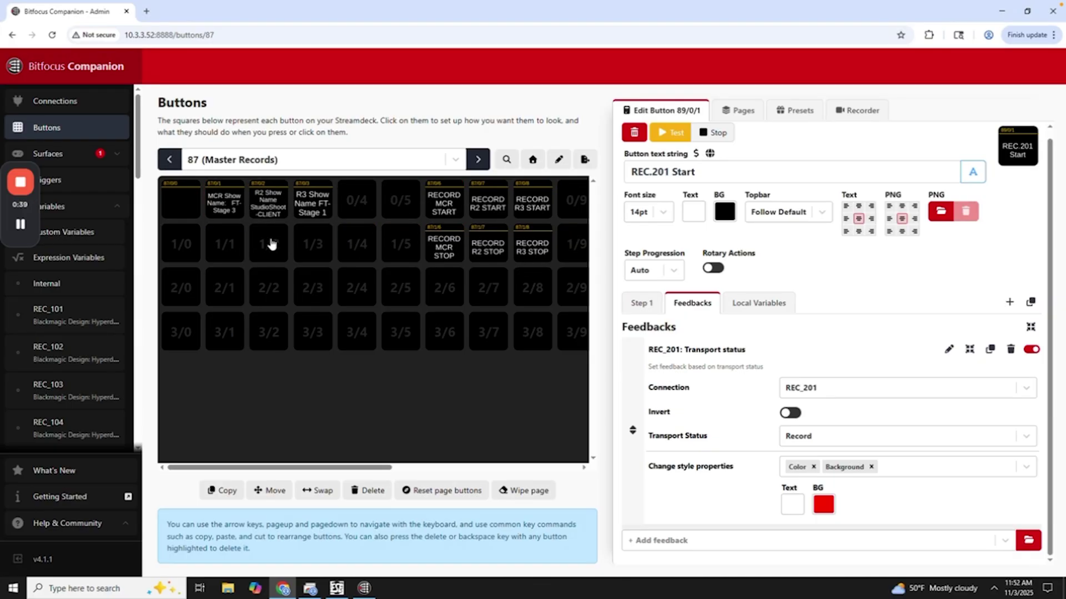
click(218, 217)
click(262, 214)
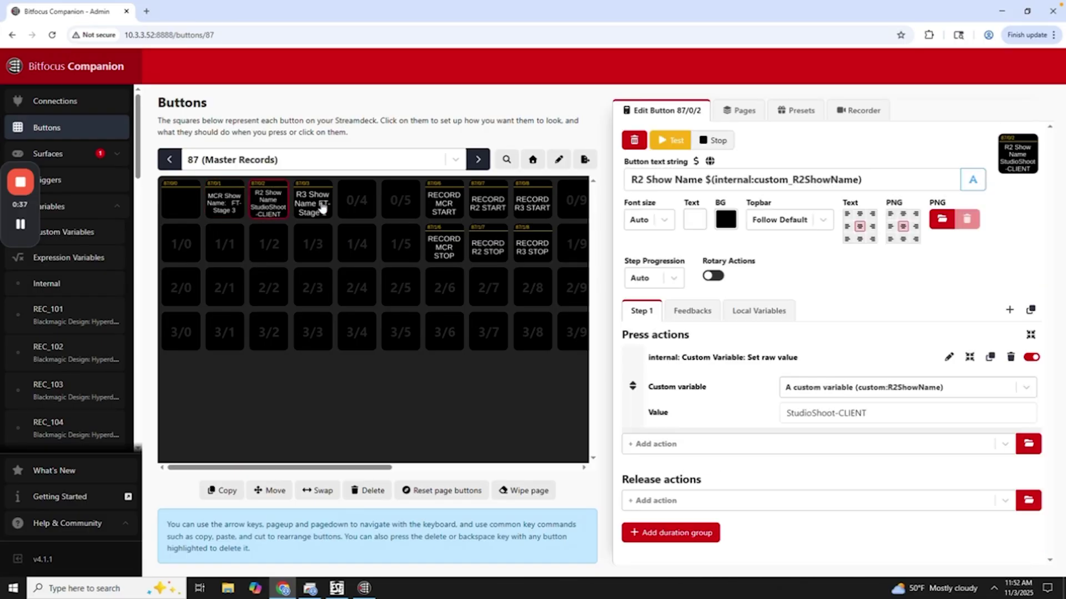
click(319, 209)
click(234, 247)
click(276, 244)
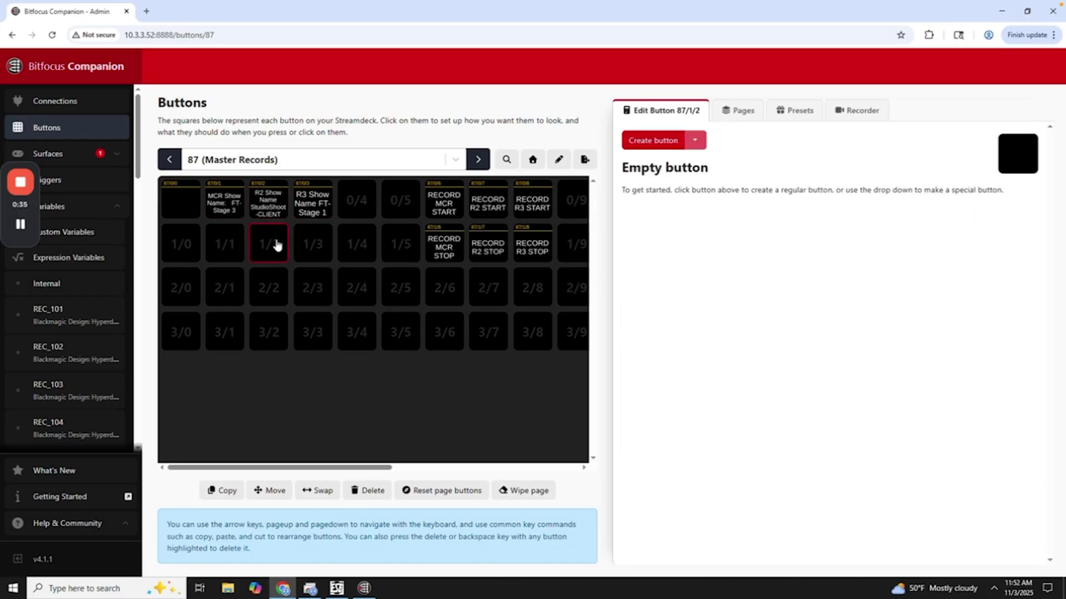